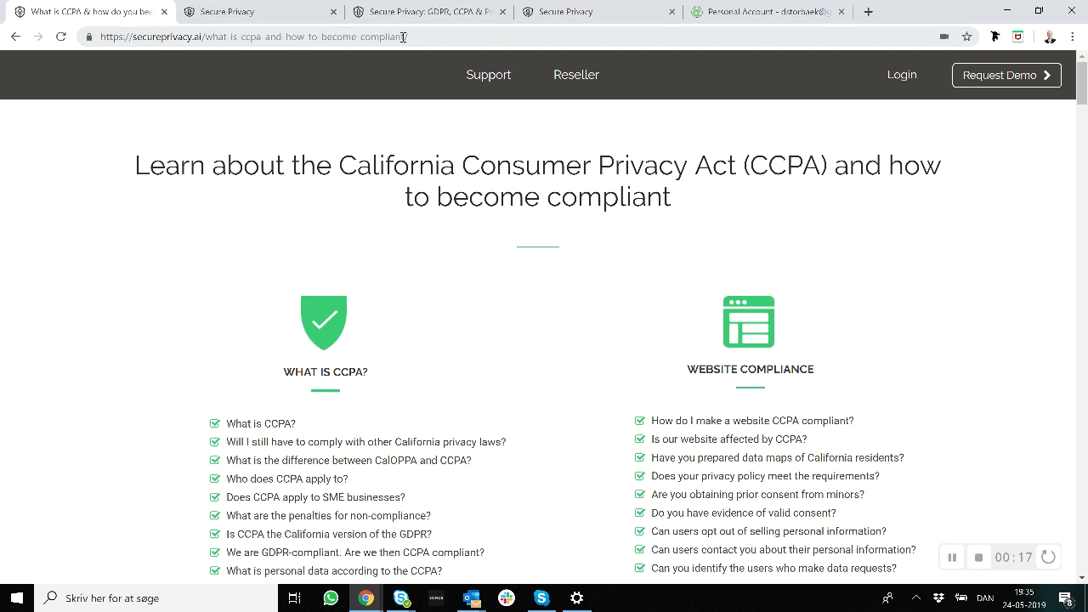
Scroll through the CCPA article, then jump back to its top
scroll(544, 315, "down", 1)
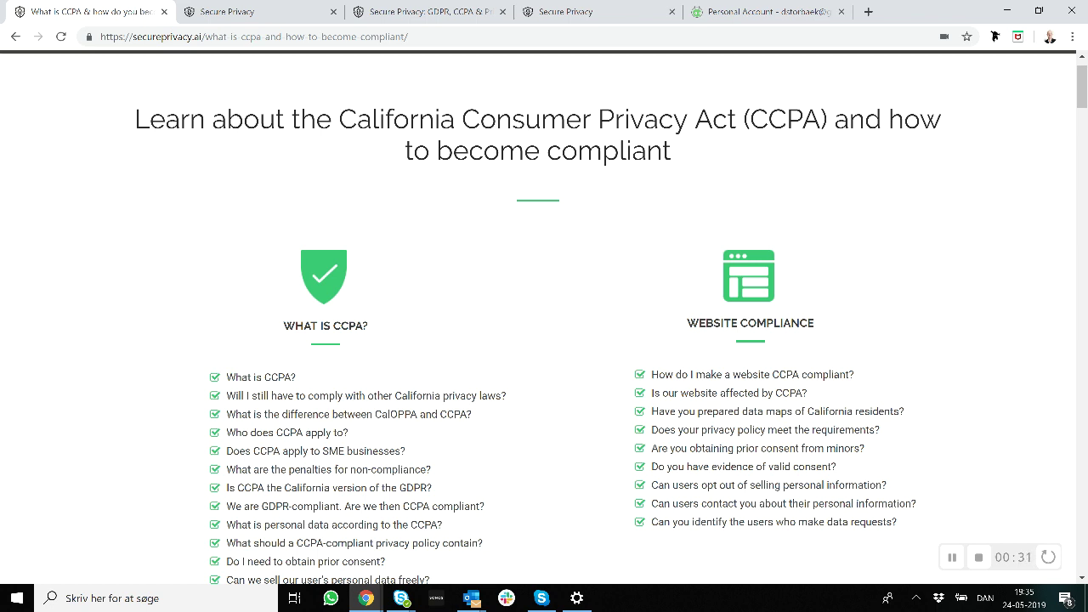
scroll(1047, 556, "down", 1)
scroll(1047, 556, "down", 2)
scroll(1047, 555, "down", 2)
scroll(1047, 555, "down", 2)
scroll(1047, 555, "down", 3)
left_click(1047, 556)
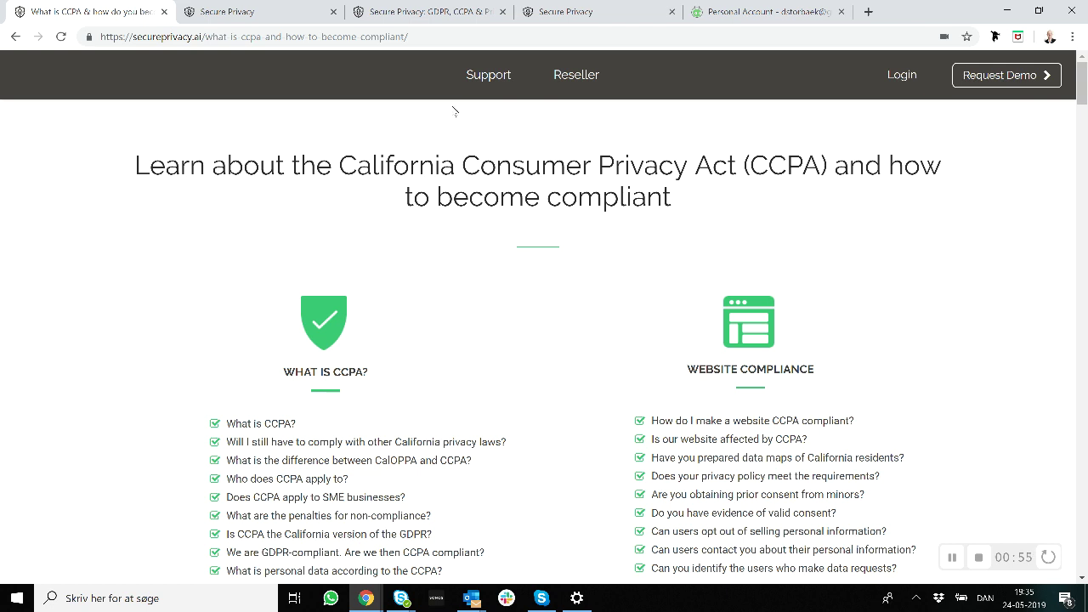
Check the CCPA Banner's Use on website and Settings tabs, then preview the 'Do not sell' form
left_click(264, 5)
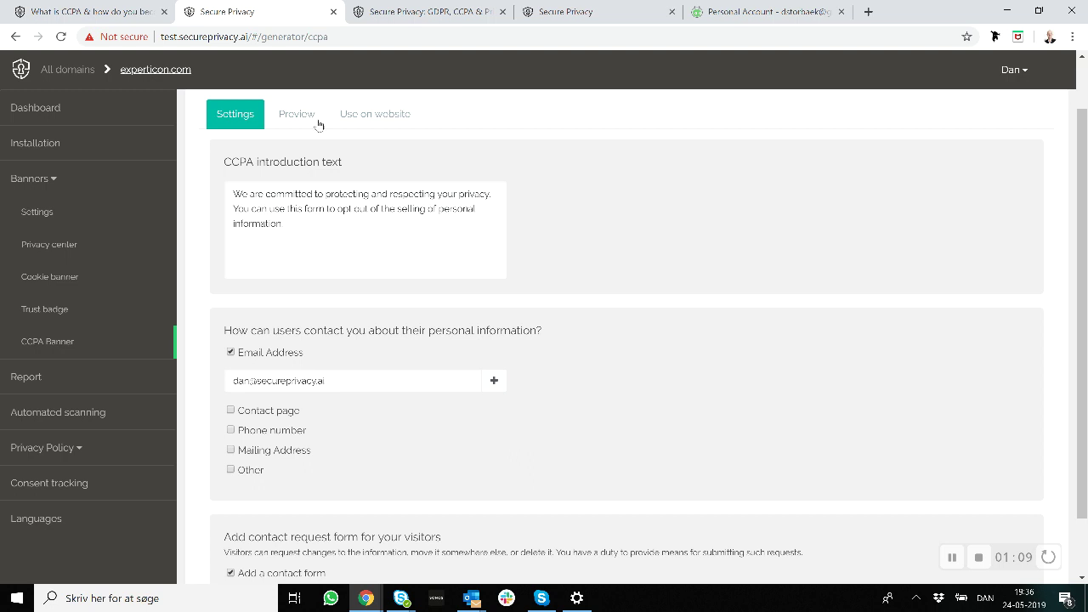
left_click(361, 113)
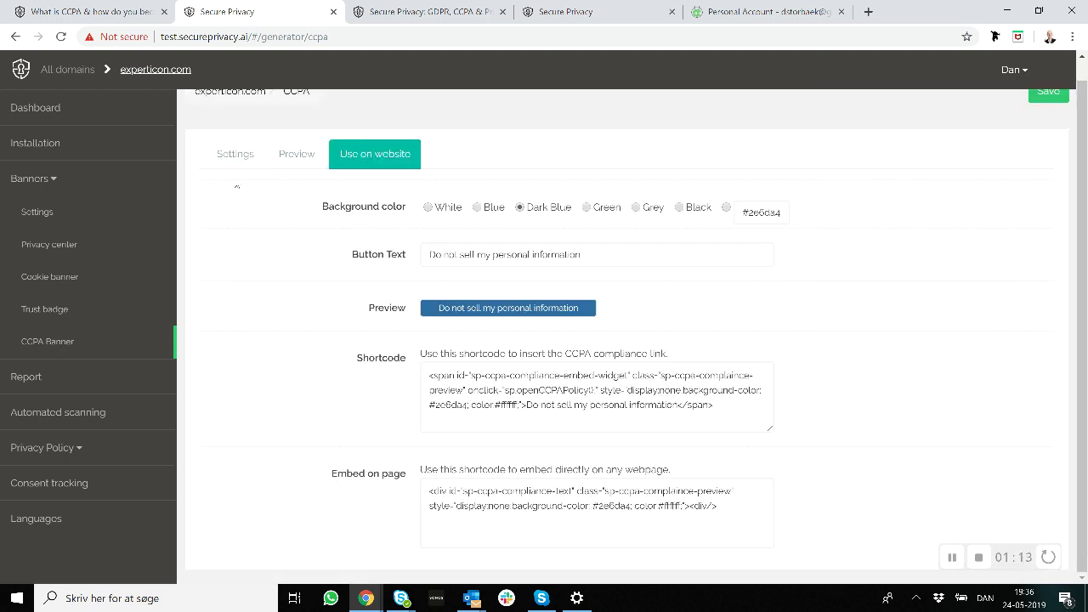
left_click(226, 167)
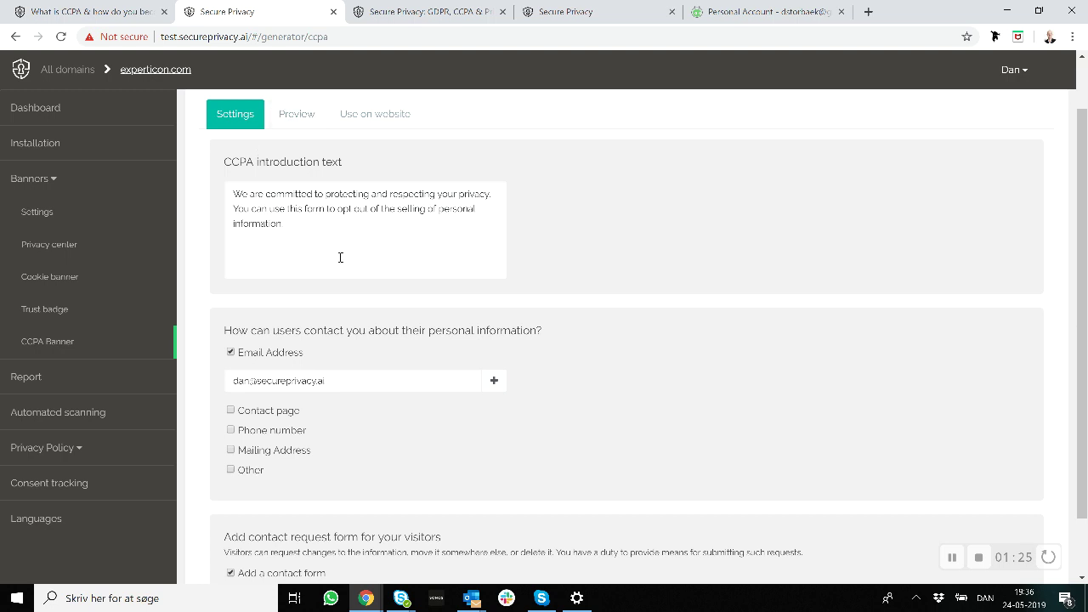
left_click(297, 117)
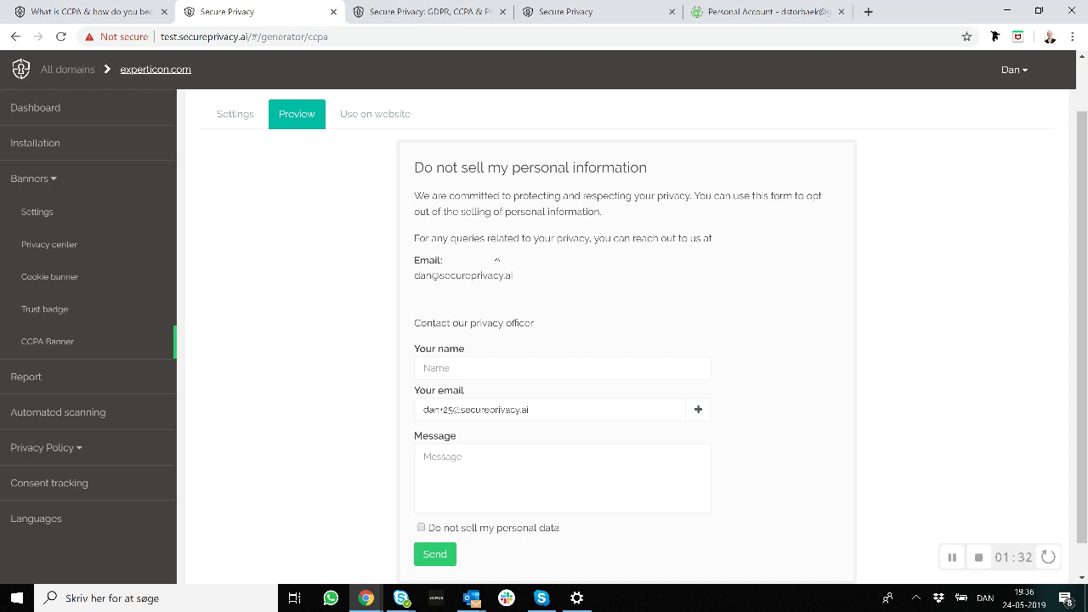
Recheck the opt-out embed code and form preview, then open secureprivacy.ai's privacy policy
left_click(374, 114)
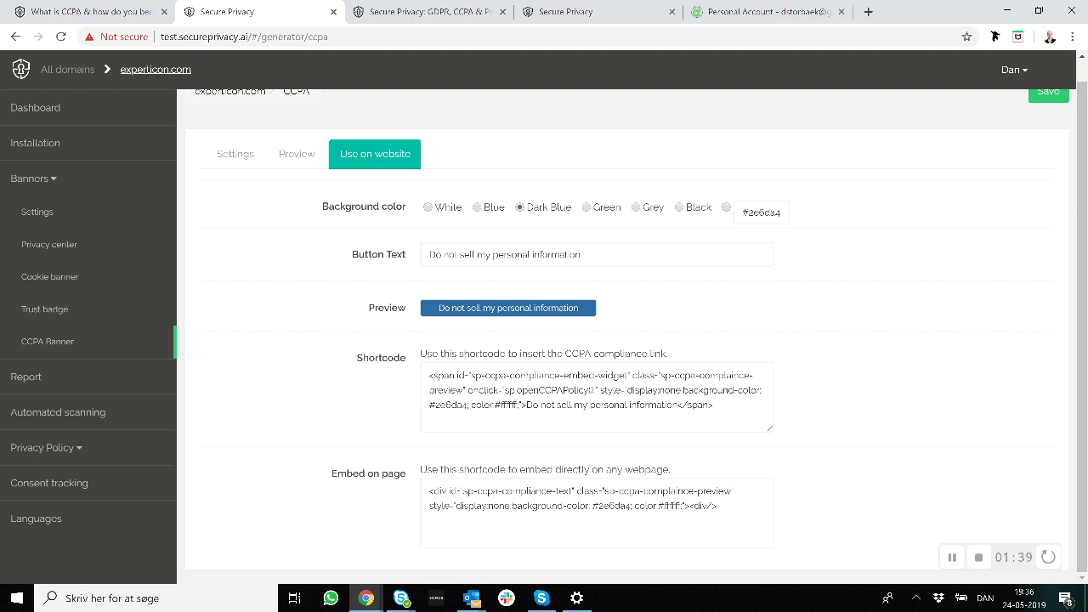
left_click(299, 154)
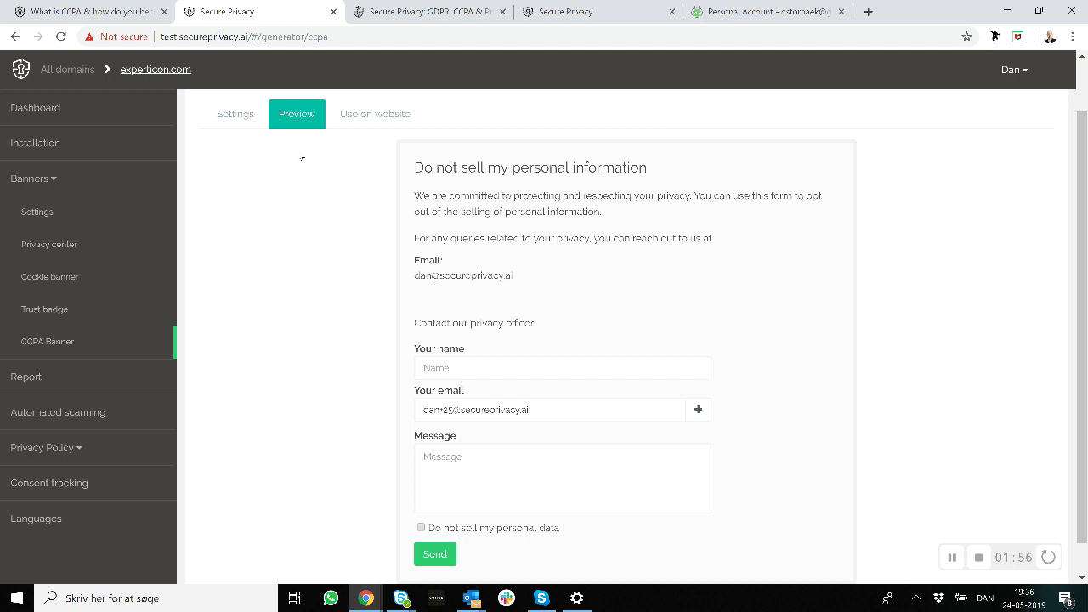
left_click(384, 7)
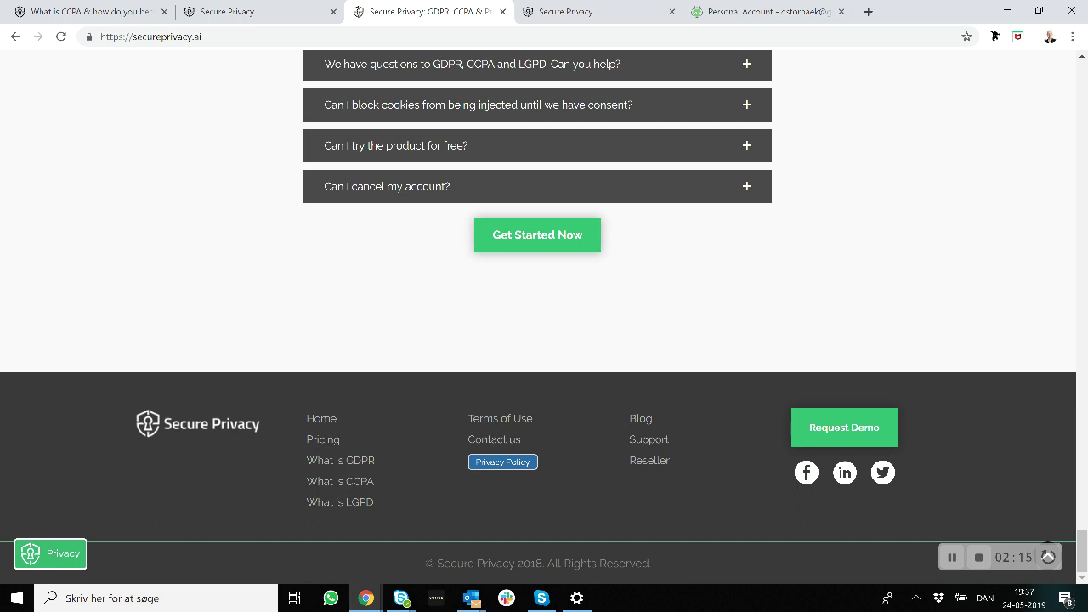
left_click(502, 461)
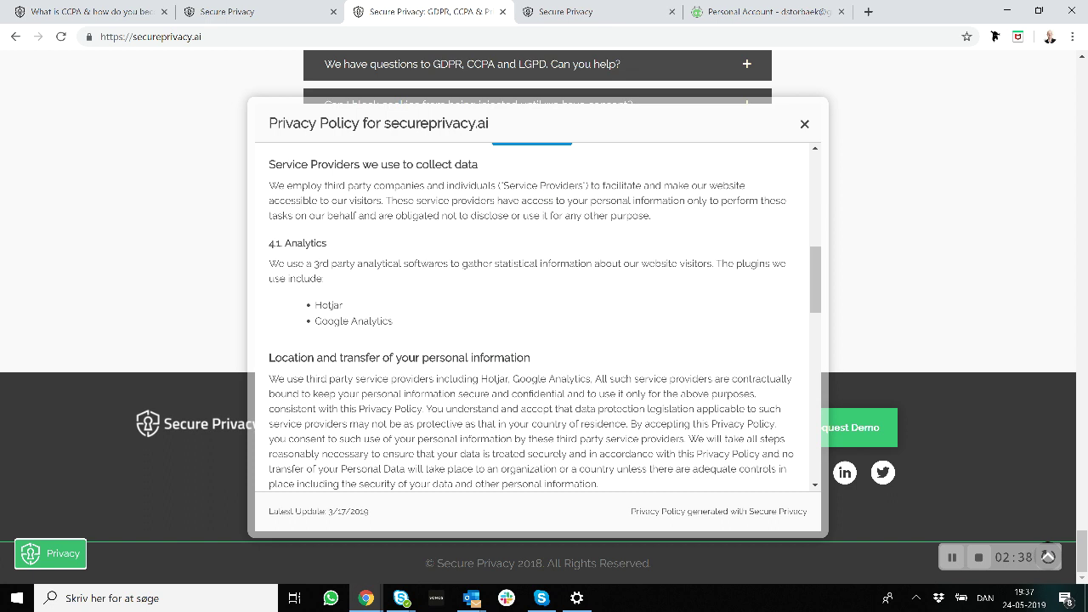
Highlight the Hotjar and Google Analytics plugins listed in the privacy policy
left_click_drag(395, 321, 314, 303)
Clear the highlight, scroll the policy, close it with Esc, and bring up the consent popup
left_click(433, 310)
scroll(433, 309, "down", 1)
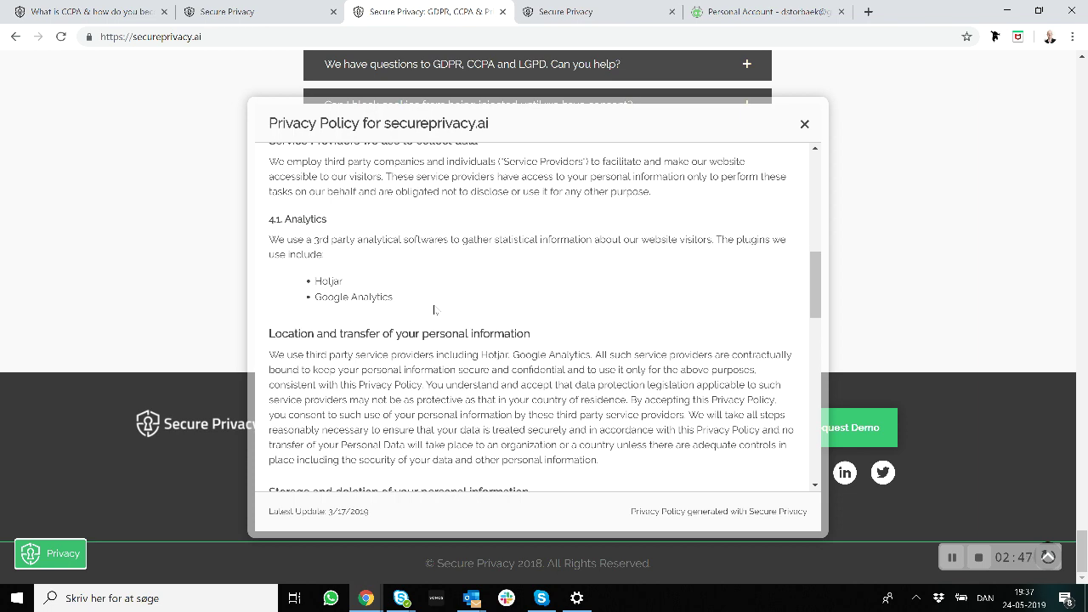
scroll(433, 309, "down", 1)
key("Escape")
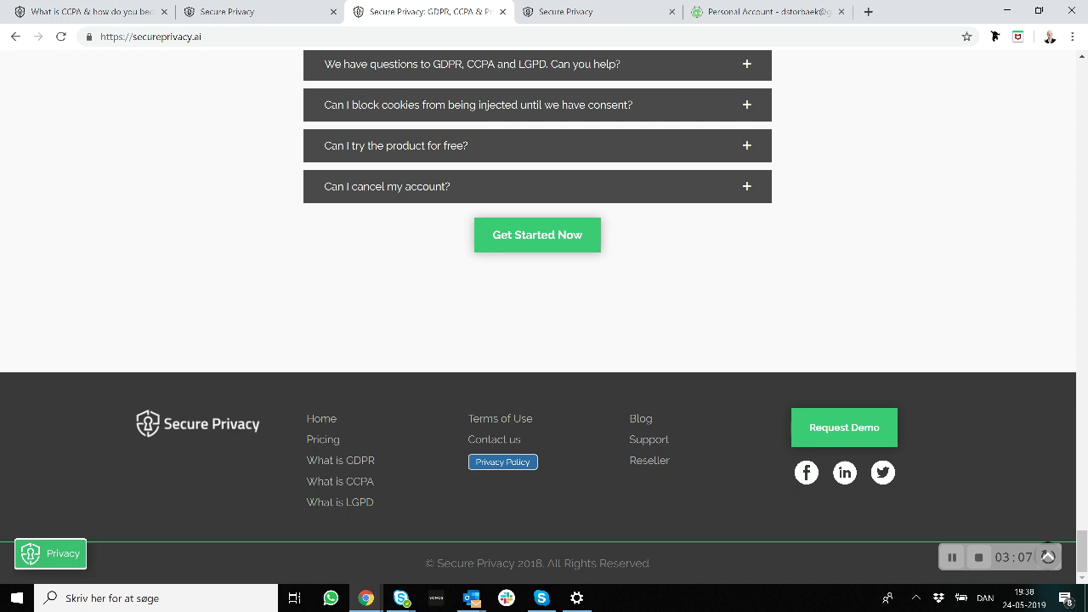
key("Return")
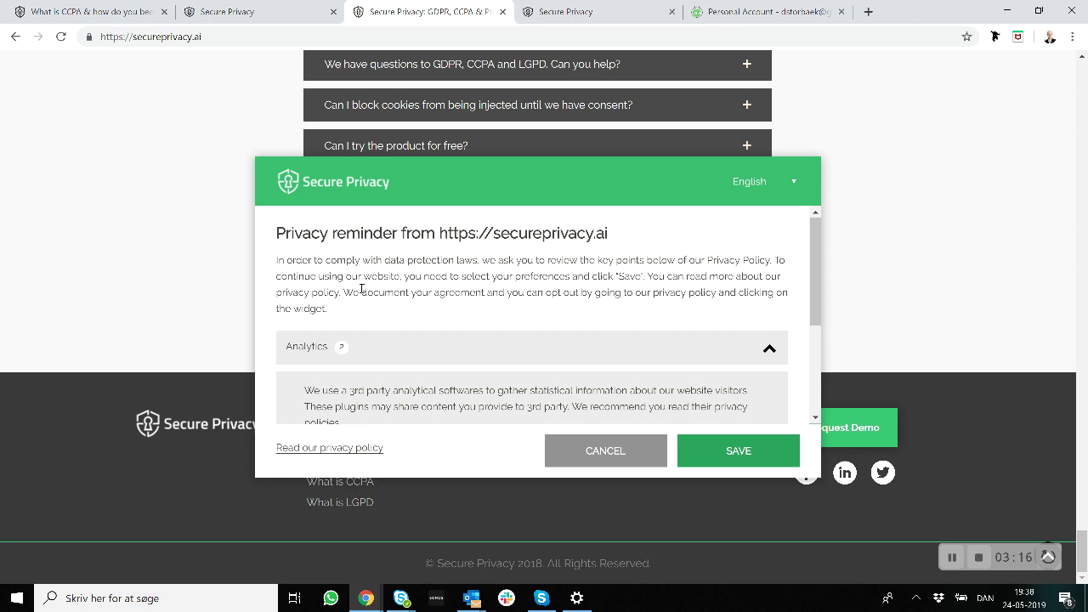
In the popup's Plugins section, enable Google Analytics and leave Hotjar switched off
scroll(361, 288, "down", 2)
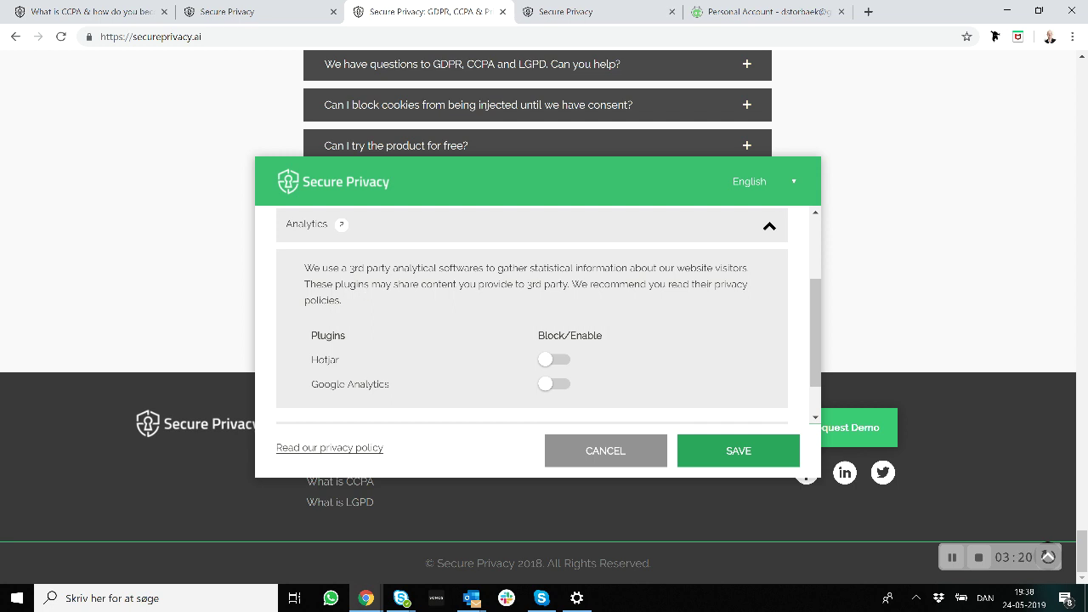
left_click(554, 359)
left_click(554, 384)
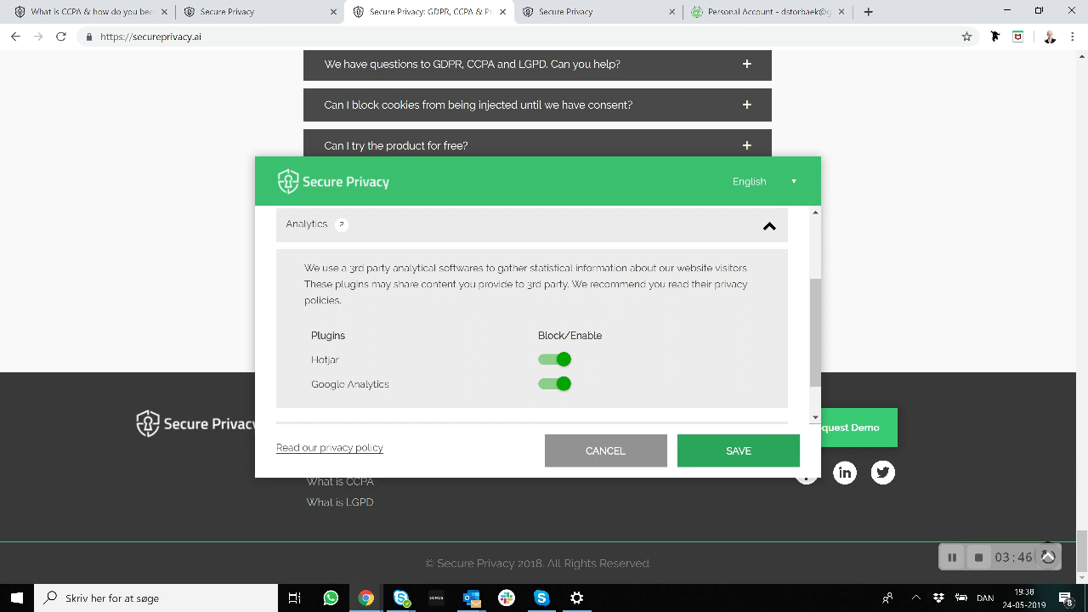
left_click(554, 359)
left_click(554, 359)
Show the consent popup in German, then dismiss it, leaving the Privacy widget
left_click(764, 181)
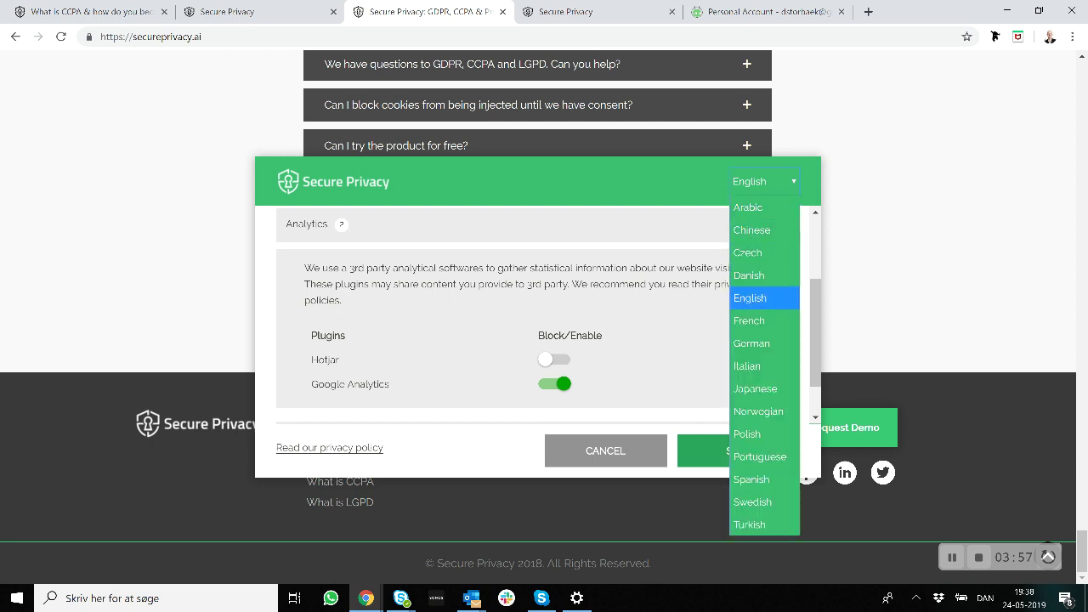
key("Return")
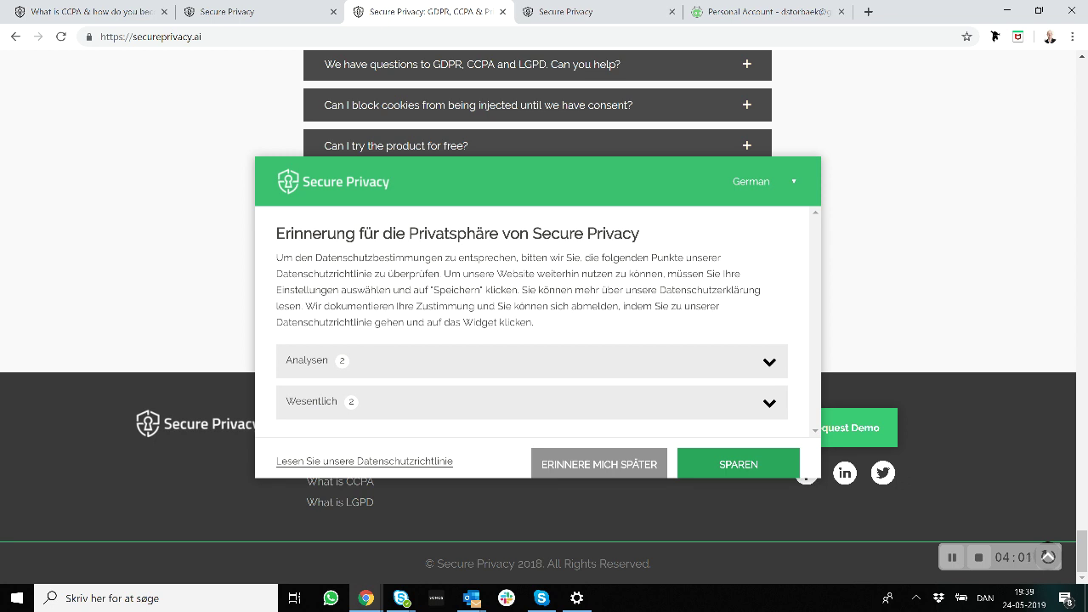
left_click(599, 464)
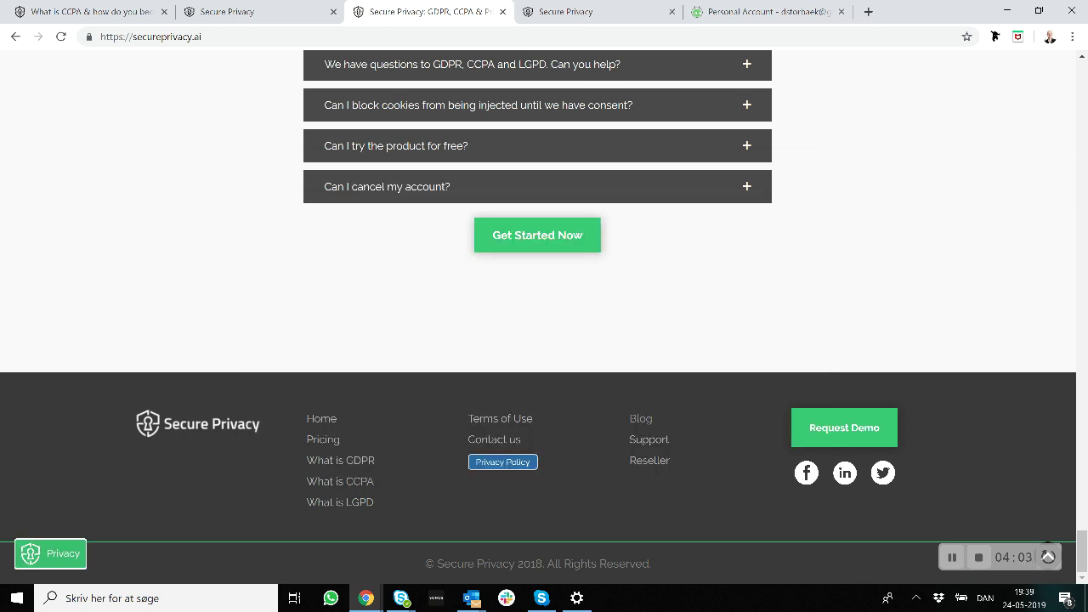